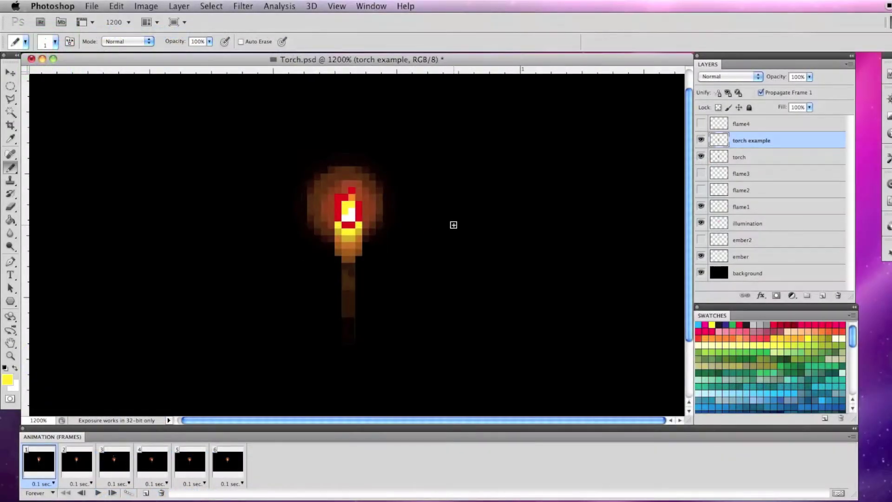
- Pencil the new torch head in yellow, darker yellow and orange sampled from the example torch
{"action": "left_click", "coordinate": [455, 225]}
{"action": "mouse_move", "coordinate": [462, 232]}
{"action": "left_mouse_down"}
{"action": "mouse_move", "coordinate": [480, 228]}
{"action": "mouse_move", "coordinate": [454, 235]}
{"action": "mouse_move", "coordinate": [476, 232]}
{"action": "mouse_move", "coordinate": [456, 245]}
{"action": "mouse_move", "coordinate": [466, 245]}
{"action": "mouse_move", "coordinate": [476, 238]}
{"action": "mouse_move", "coordinate": [339, 246]}
{"action": "mouse_move", "coordinate": [479, 243]}
{"action": "left_mouse_up"}
{"action": "left_click", "coordinate": [475, 225]}
{"action": "left_click", "coordinate": [360, 231], "text": "alt"}
{"action": "left_click", "coordinate": [477, 231]}
{"action": "left_click", "coordinate": [345, 236], "text": "alt"}
{"action": "left_click", "coordinate": [455, 241]}
{"action": "left_click", "coordinate": [348, 249], "text": "alt"}
- Draw a dark brown stick below the head, darker at the bottom, and nudge it down one pixel
{"action": "left_click", "coordinate": [353, 264], "text": "alt"}
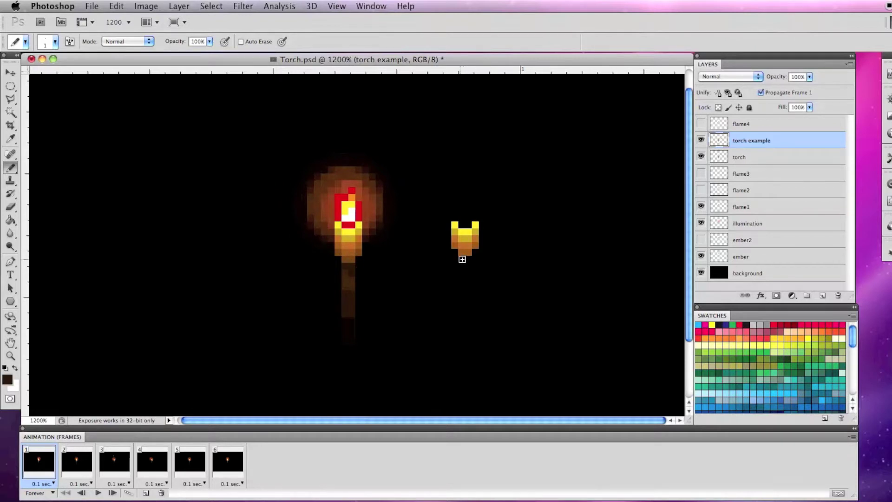
{"action": "mouse_move", "coordinate": [468, 263]}
{"action": "left_mouse_down"}
{"action": "mouse_move", "coordinate": [460, 274]}
{"action": "mouse_move", "coordinate": [468, 330]}
{"action": "mouse_move", "coordinate": [463, 317]}
{"action": "left_mouse_up"}
{"action": "left_click", "coordinate": [351, 319], "text": "alt"}
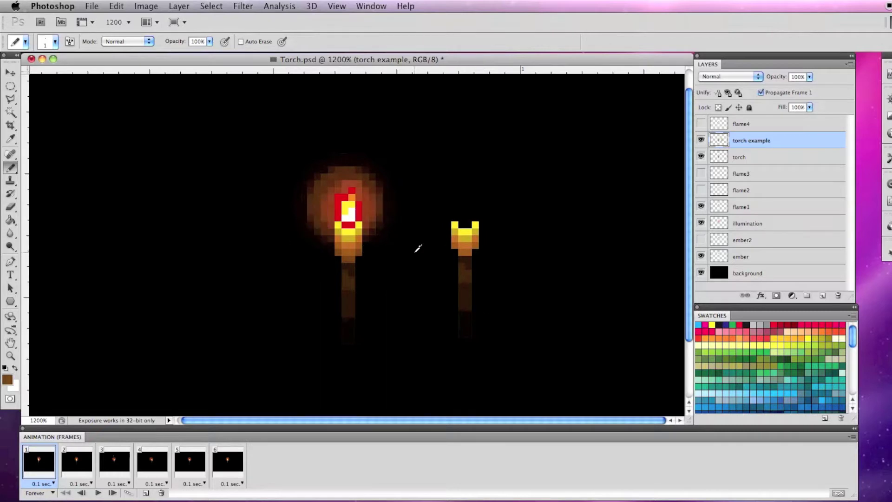
{"action": "left_click", "coordinate": [8, 88]}
{"action": "left_click_drag", "start_coordinate": [8, 88], "coordinate": [37, 85]}
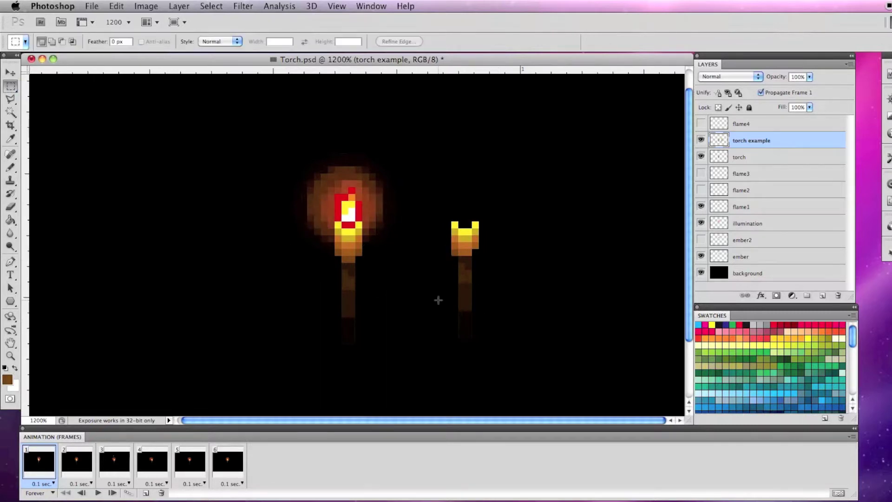
{"action": "left_click_drag", "start_coordinate": [431, 256], "coordinate": [499, 359]}
{"action": "left_click", "coordinate": [7, 74]}
{"action": "key", "text": "Down"}
{"action": "left_click", "coordinate": [11, 167]}
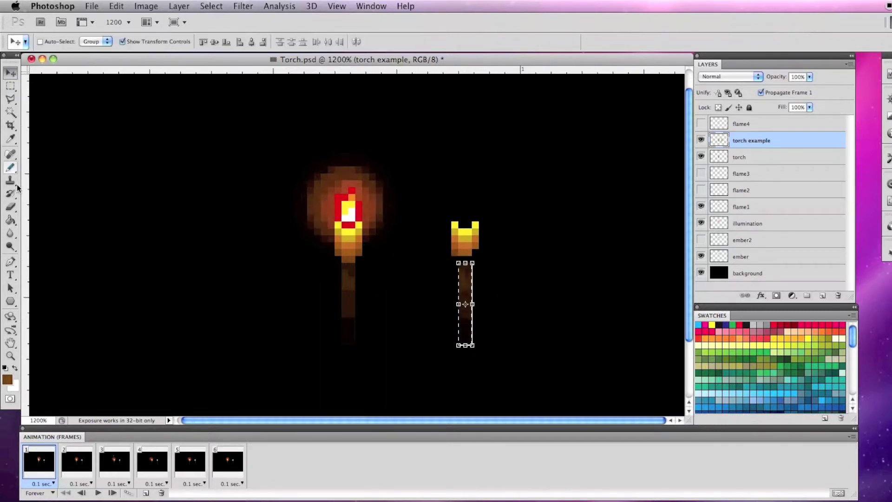
{"action": "key", "text": "ctrl+d"}
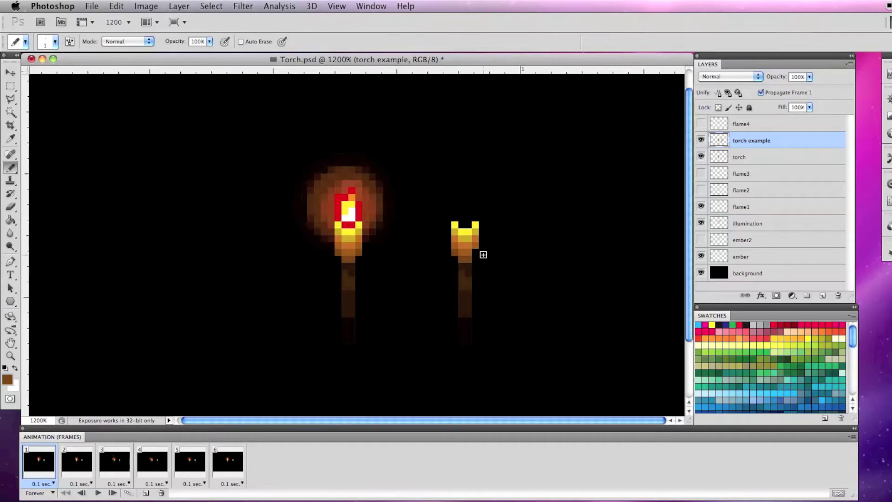
{"action": "left_click_drag", "start_coordinate": [10, 86], "coordinate": [54, 96]}
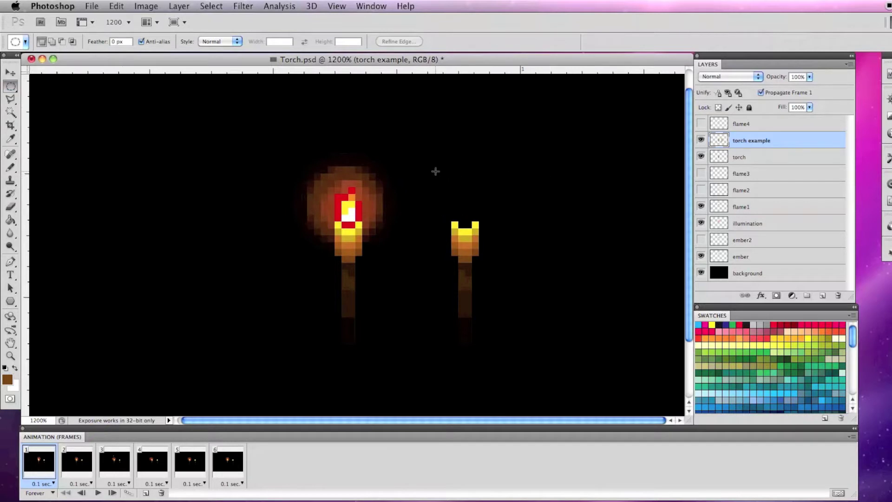
- Fill a circular selection around the new torch head with brown
{"action": "left_click_drag", "start_coordinate": [526, 249], "coordinate": [507, 217]}
{"action": "left_click", "coordinate": [506, 217]}
{"action": "left_click_drag", "start_coordinate": [514, 248], "coordinate": [514, 248]}
{"action": "key", "text": "g"}
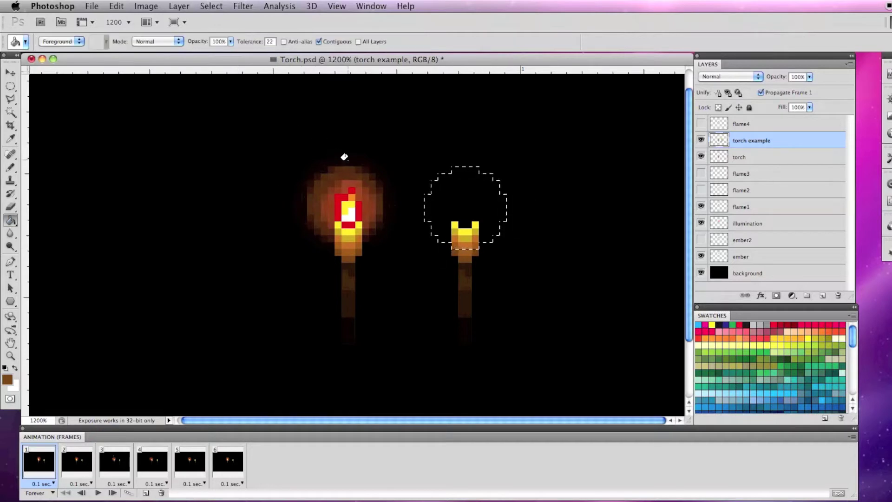
{"action": "left_click", "coordinate": [457, 188]}
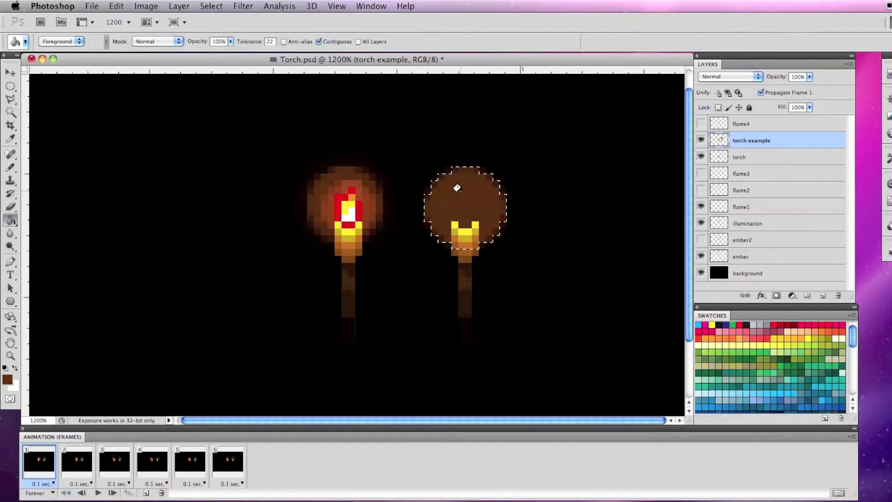
- Contract the circle by 2 pixels and fill the centre with reddish brown
{"action": "left_click", "coordinate": [212, 6]}
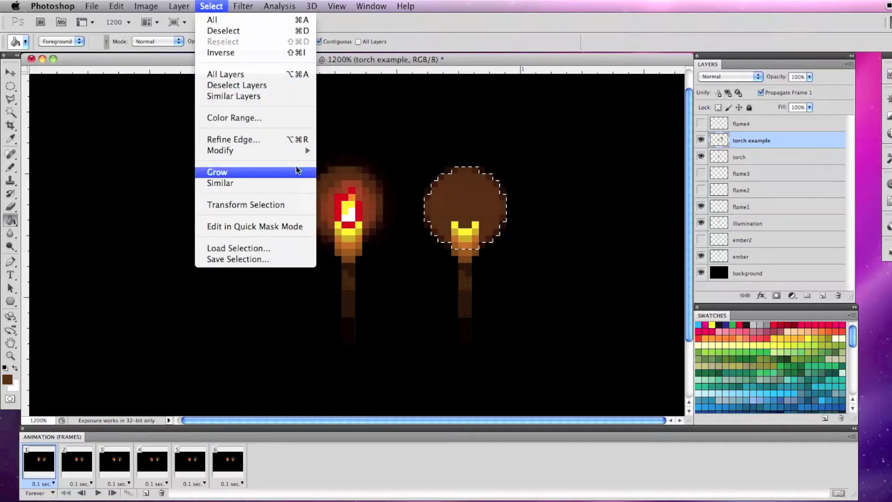
{"action": "mouse_move", "coordinate": [300, 150]}
{"action": "left_click", "coordinate": [370, 183]}
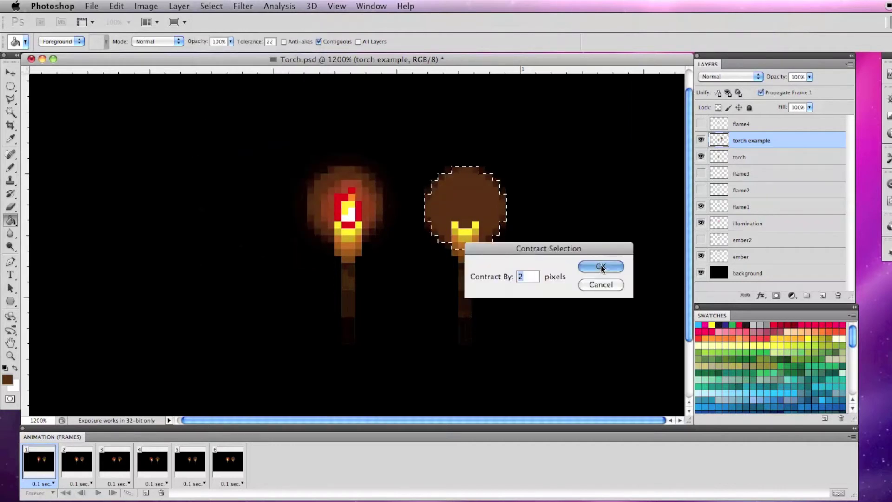
{"action": "left_click", "coordinate": [601, 265]}
{"action": "left_click", "coordinate": [348, 186], "text": "alt"}
{"action": "left_click", "coordinate": [464, 199]}
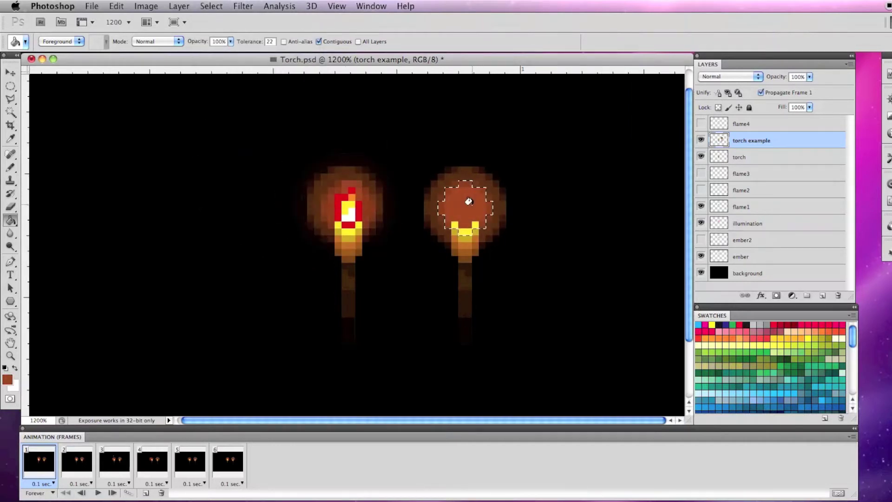
- Pencil a red flame outline with orange, yellow and a white core, sampling the example flame
{"action": "left_click", "coordinate": [10, 168]}
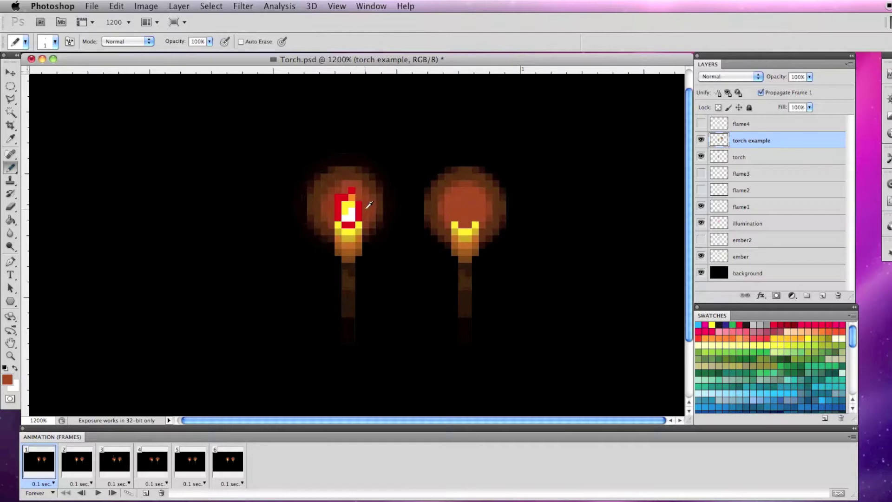
{"action": "left_click", "coordinate": [360, 207], "text": "alt"}
{"action": "mouse_move", "coordinate": [456, 217]}
{"action": "left_mouse_down"}
{"action": "mouse_move", "coordinate": [467, 192]}
{"action": "mouse_move", "coordinate": [479, 202]}
{"action": "mouse_move", "coordinate": [475, 216]}
{"action": "left_mouse_up"}
{"action": "left_click", "coordinate": [355, 194], "text": "alt"}
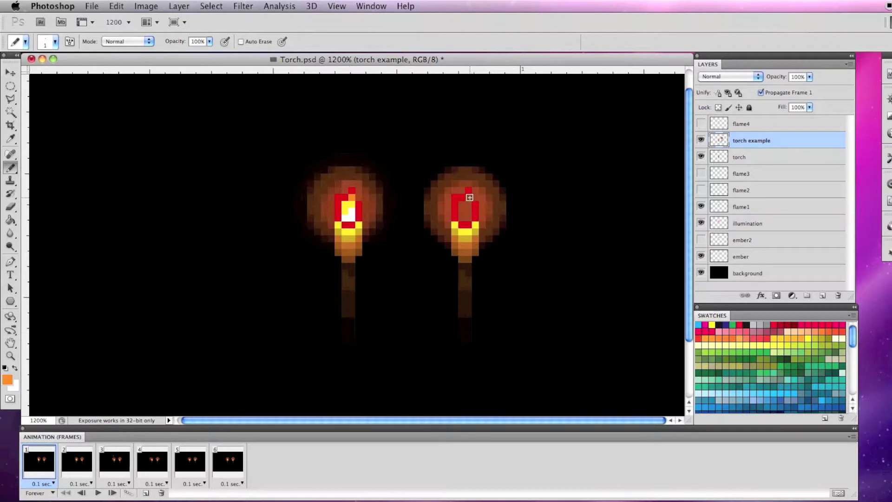
{"action": "left_click", "coordinate": [468, 197]}
{"action": "left_click", "coordinate": [353, 206], "text": "alt"}
{"action": "left_click", "coordinate": [352, 215], "text": "alt"}
{"action": "left_click", "coordinate": [462, 216]}
{"action": "left_click_drag", "start_coordinate": [462, 218], "coordinate": [466, 210]}
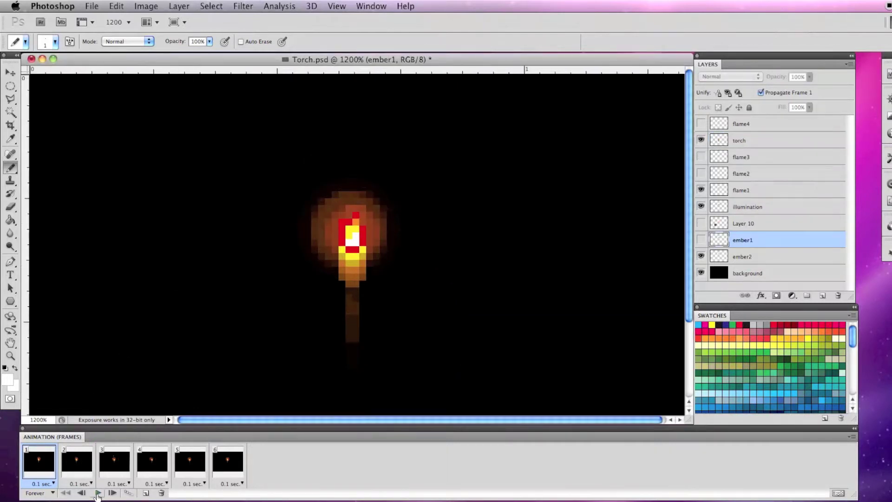
- Play the six-frame torch animation, stop it, and return to frame 1
{"action": "left_click", "coordinate": [98, 494]}
{"action": "key", "text": "m"}
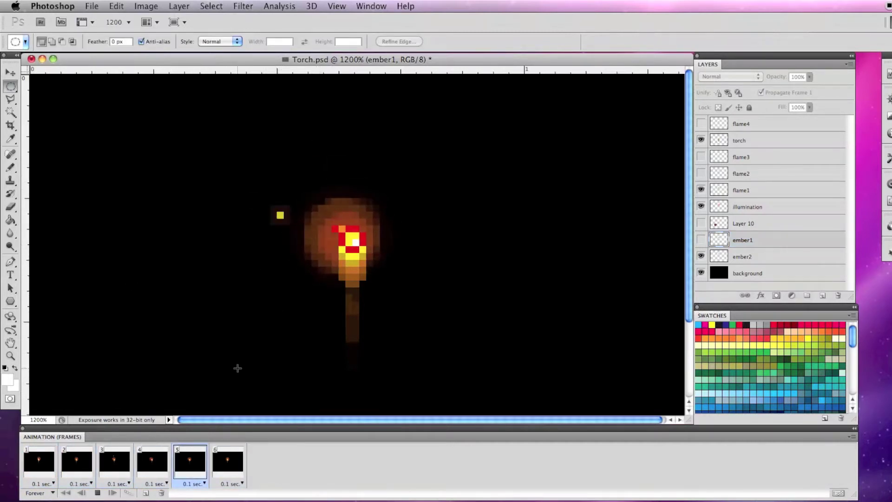
{"action": "left_click", "coordinate": [97, 493]}
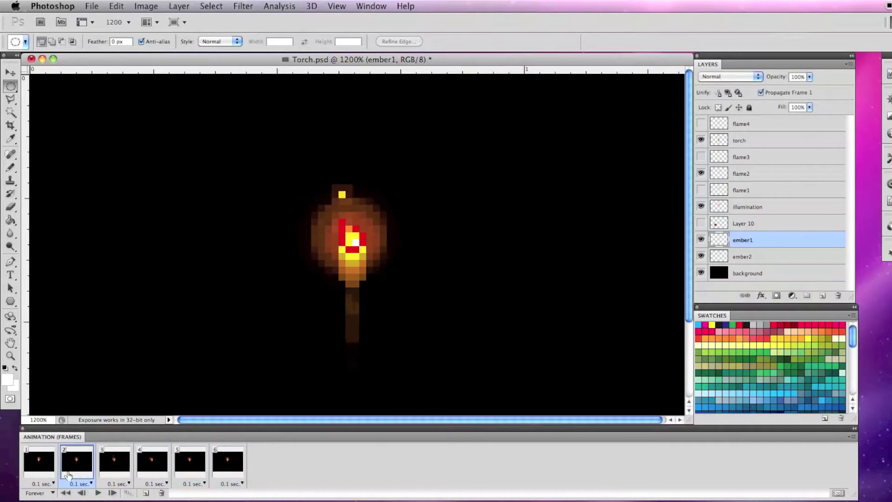
{"action": "left_click", "coordinate": [40, 466]}
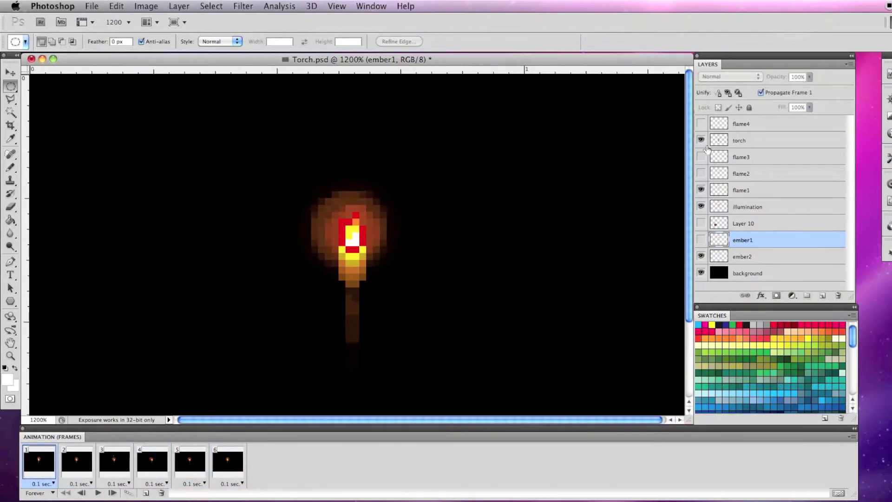
- Hide the torch, flame1 and illumination layers to view the ember, then show them again
{"action": "left_click_drag", "start_coordinate": [702, 140], "coordinate": [702, 209]}
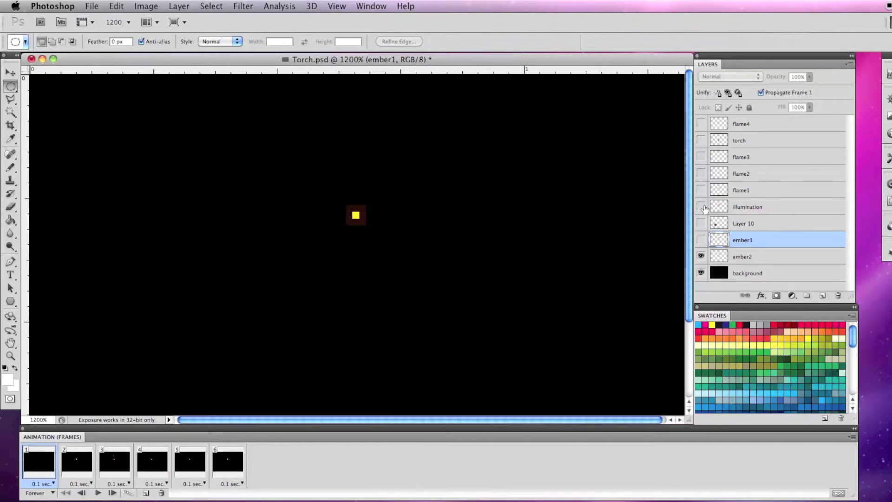
{"action": "left_click", "coordinate": [700, 141]}
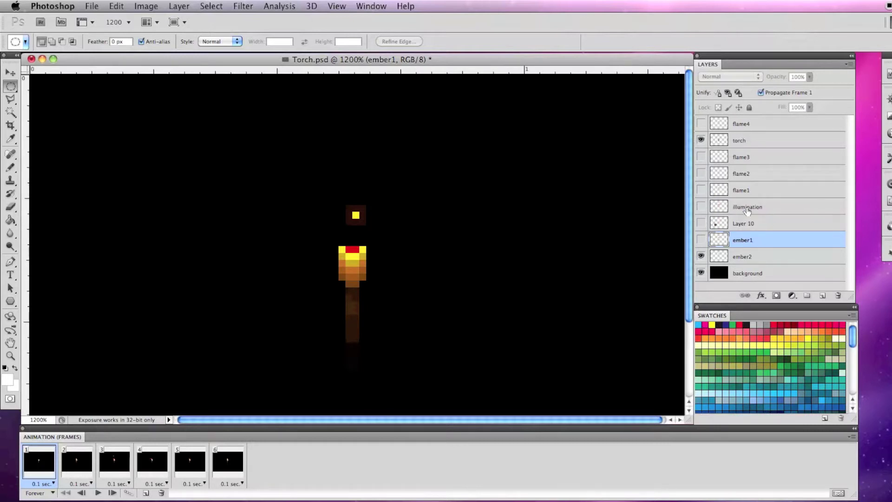
{"action": "left_click", "coordinate": [701, 207]}
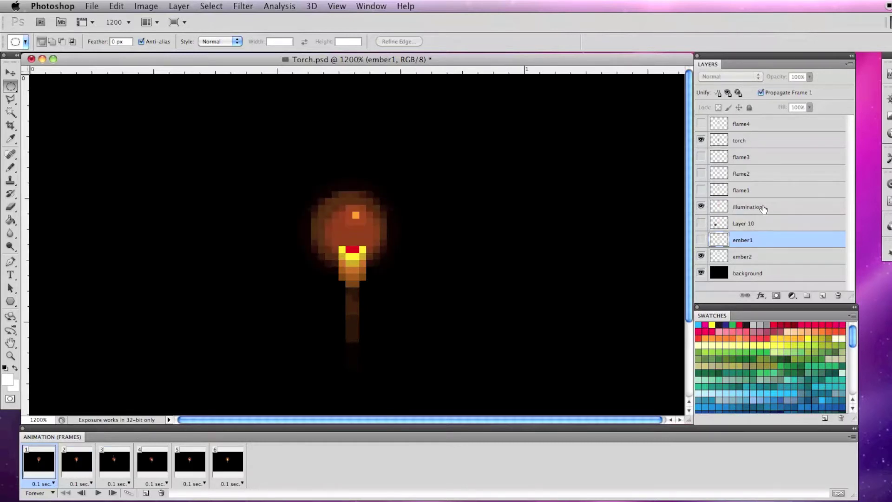
{"action": "left_click", "coordinate": [702, 190]}
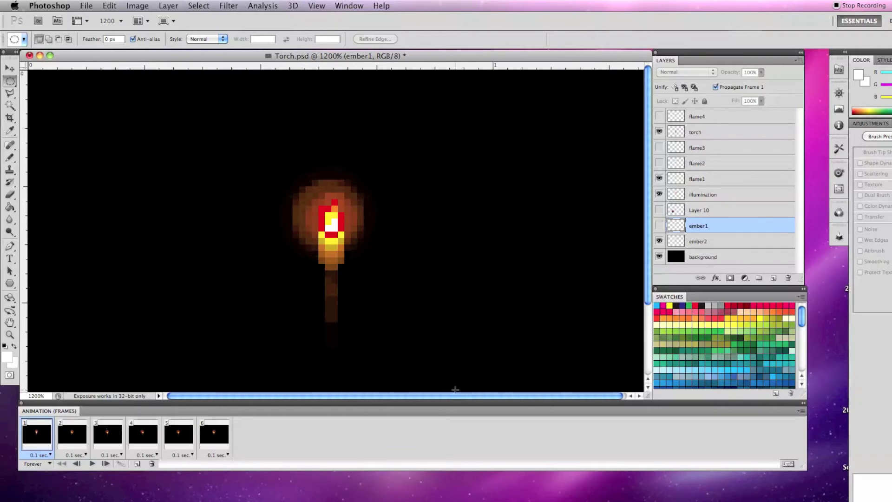
{"action": "scroll", "coordinate": [442, 323], "scroll_direction": "right", "scroll_amount": 2}
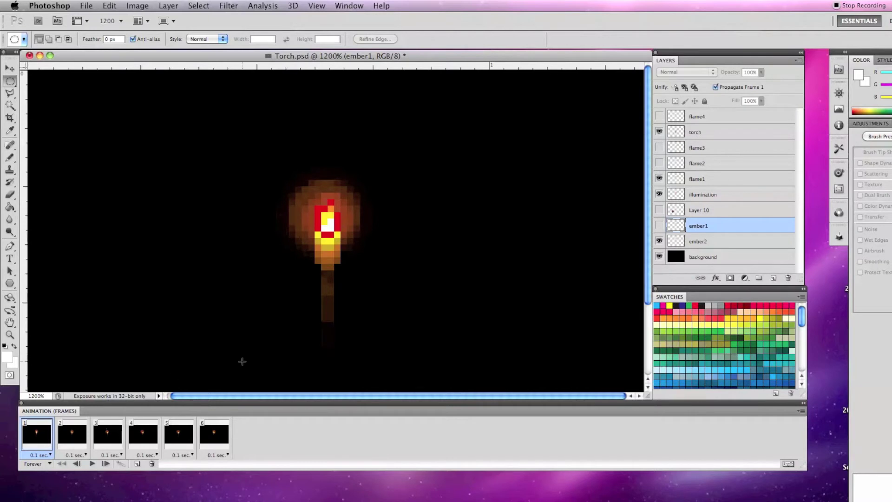
{"action": "left_click", "coordinate": [348, 5]}
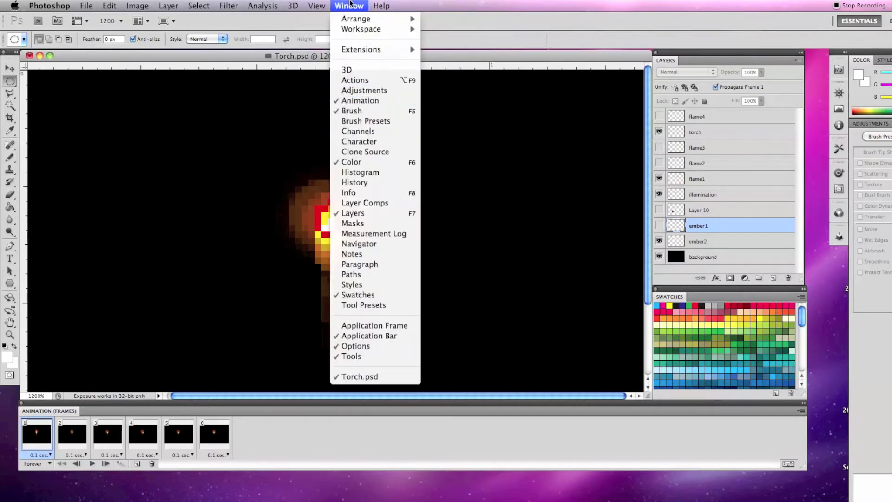
{"action": "left_click", "coordinate": [349, 3]}
{"action": "left_click", "coordinate": [800, 410]}
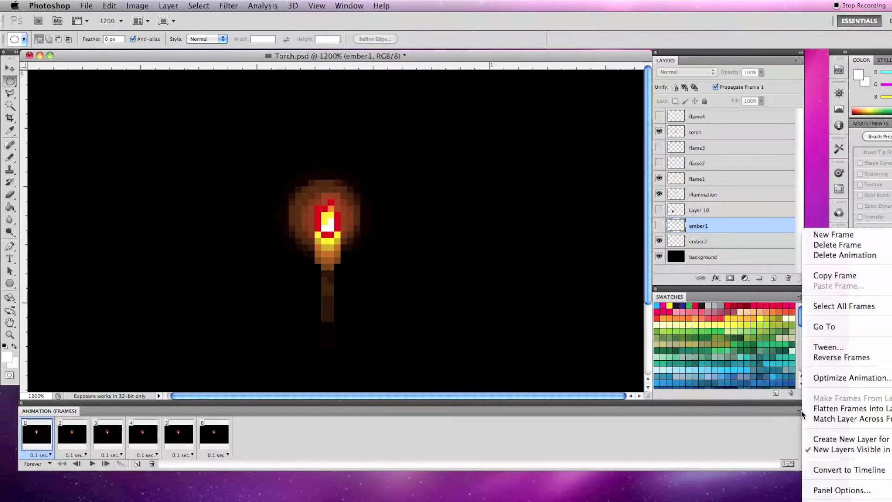
{"action": "left_click", "coordinate": [716, 452]}
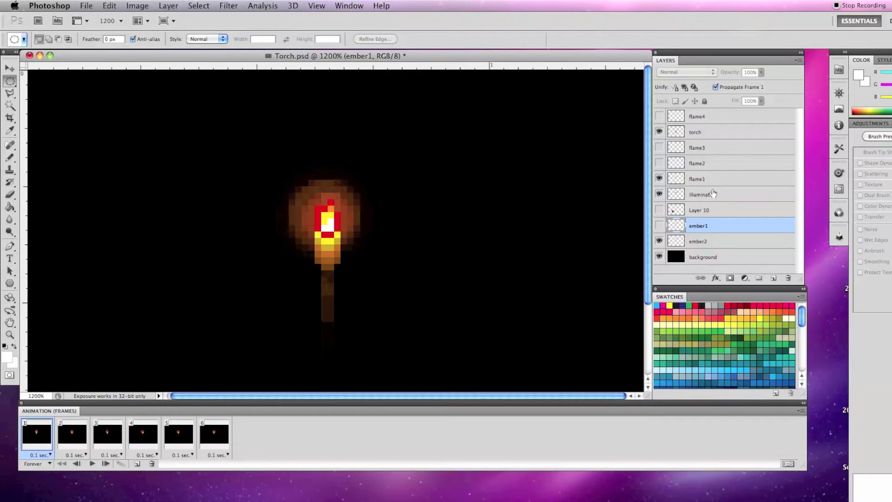
- Switch between frames 1 and 2 to compare their flames
{"action": "left_click", "coordinate": [78, 443]}
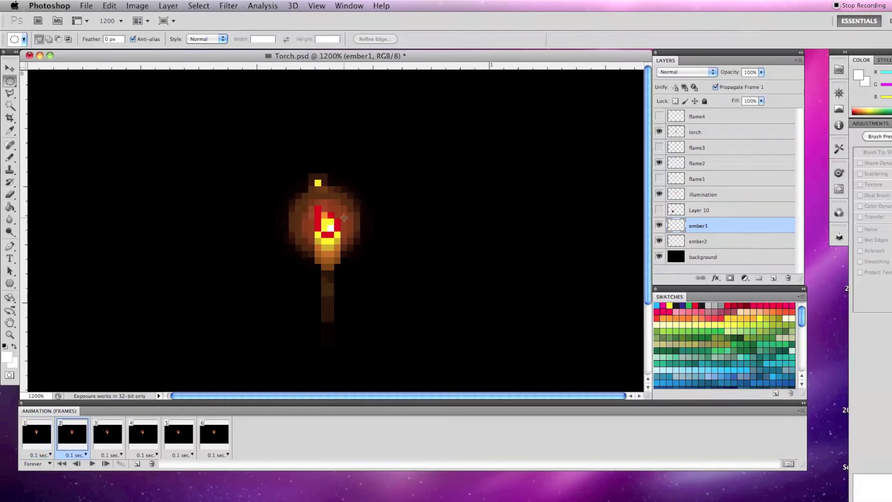
{"action": "left_click", "coordinate": [38, 438]}
{"action": "left_click", "coordinate": [60, 439]}
{"action": "left_click", "coordinate": [40, 438]}
{"action": "left_click", "coordinate": [63, 436]}
- Flip between frames 2 and 3 to compare the flame and rising ember
{"action": "left_click", "coordinate": [107, 441]}
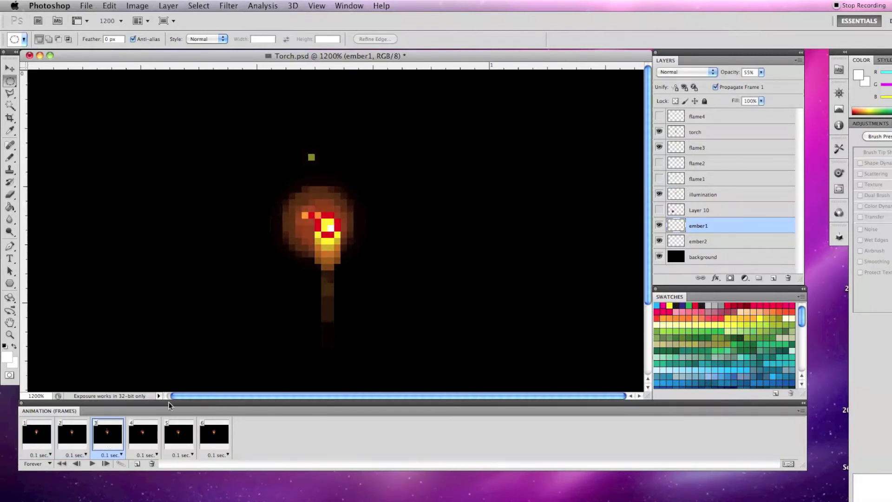
{"action": "left_click", "coordinate": [72, 442]}
{"action": "left_click", "coordinate": [106, 441]}
{"action": "left_click", "coordinate": [81, 436]}
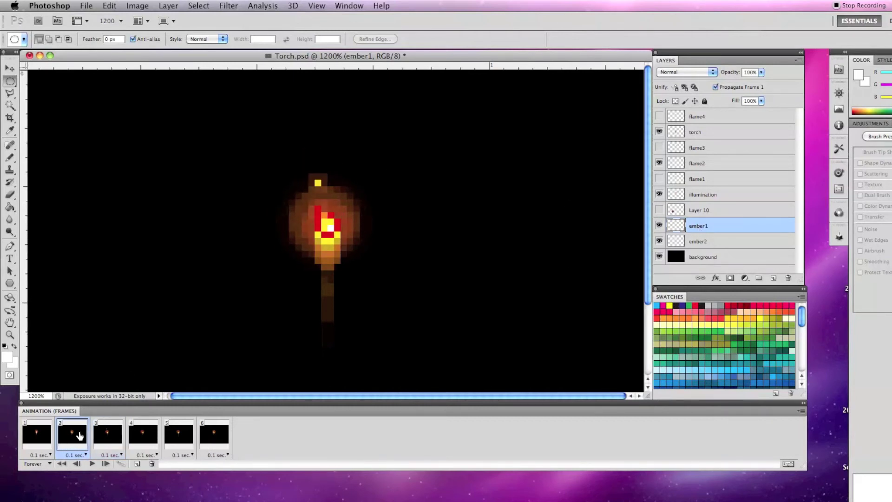
{"action": "left_click", "coordinate": [107, 436]}
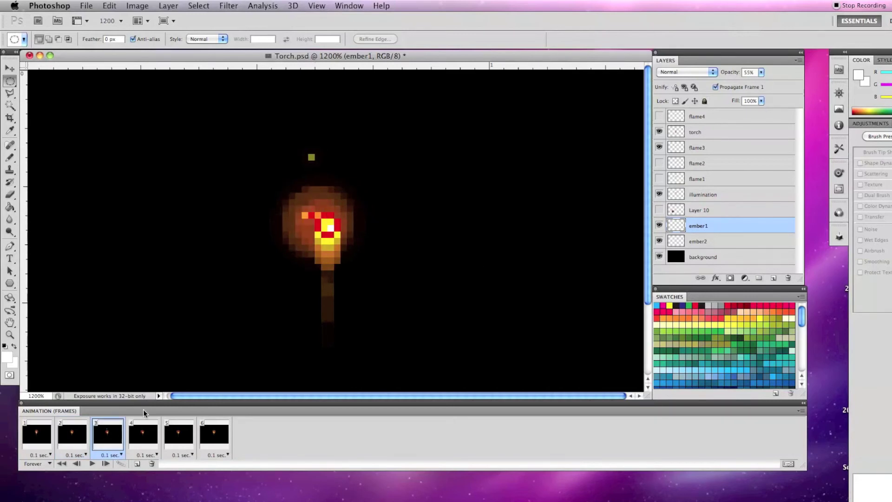
{"action": "left_click", "coordinate": [78, 441]}
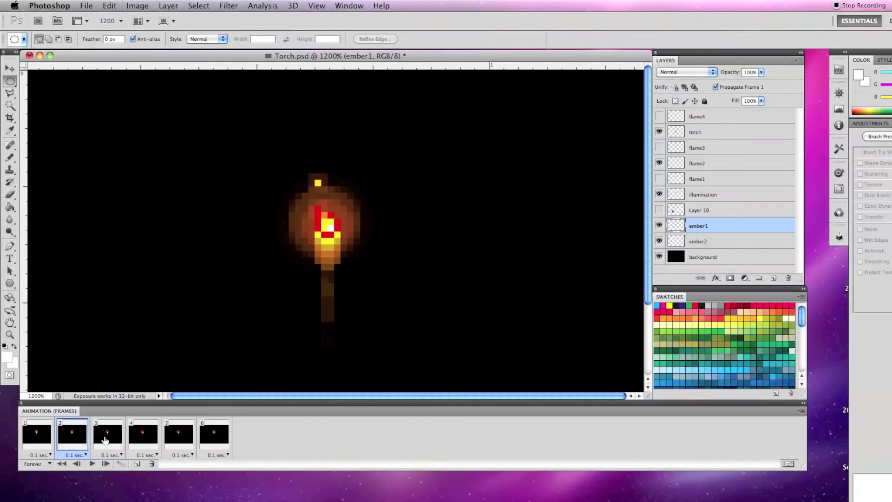
{"action": "left_click", "coordinate": [104, 439]}
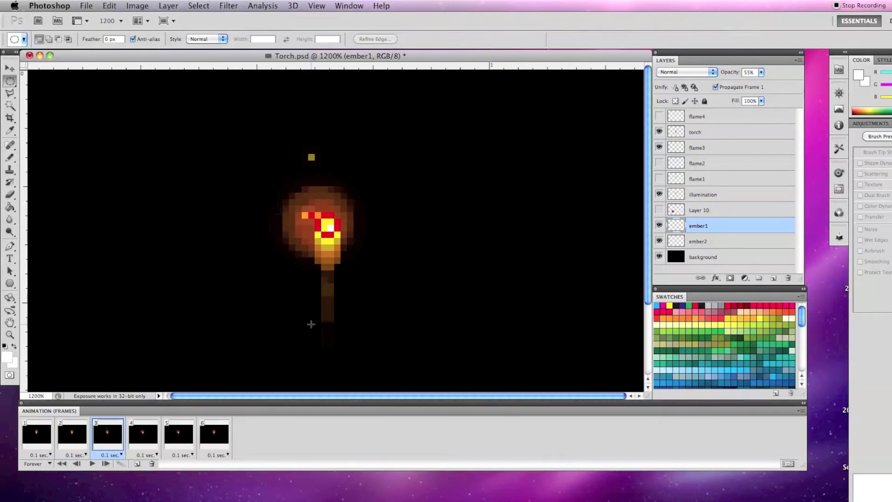
- Compare frames 3 and 4, ending on frame 3
{"action": "left_click", "coordinate": [143, 440]}
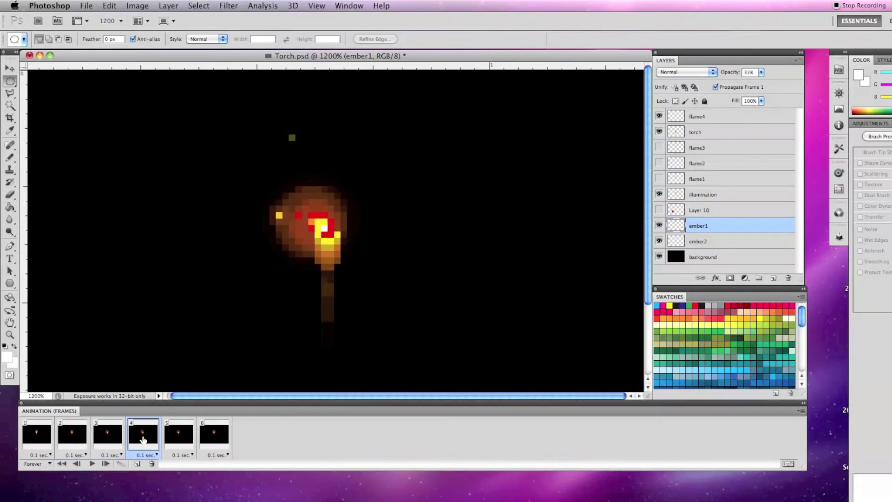
{"action": "left_click", "coordinate": [116, 438]}
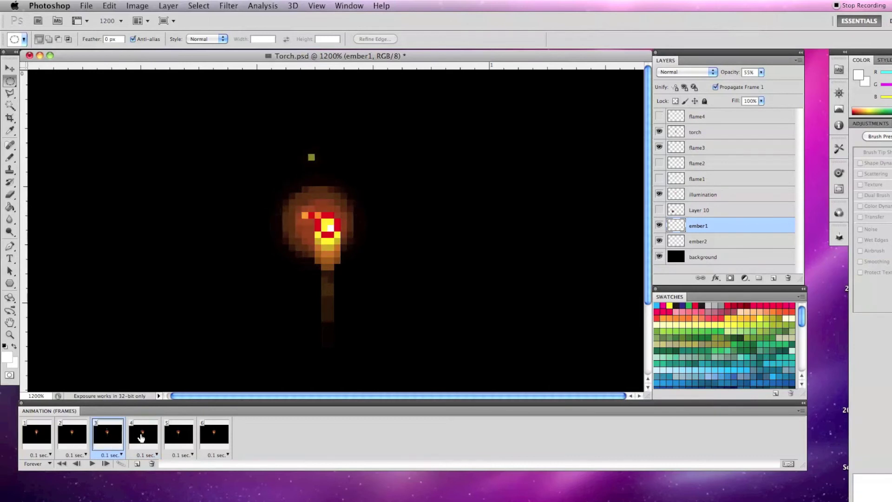
{"action": "left_click", "coordinate": [142, 437]}
{"action": "left_click", "coordinate": [116, 437]}
{"action": "left_click", "coordinate": [142, 433]}
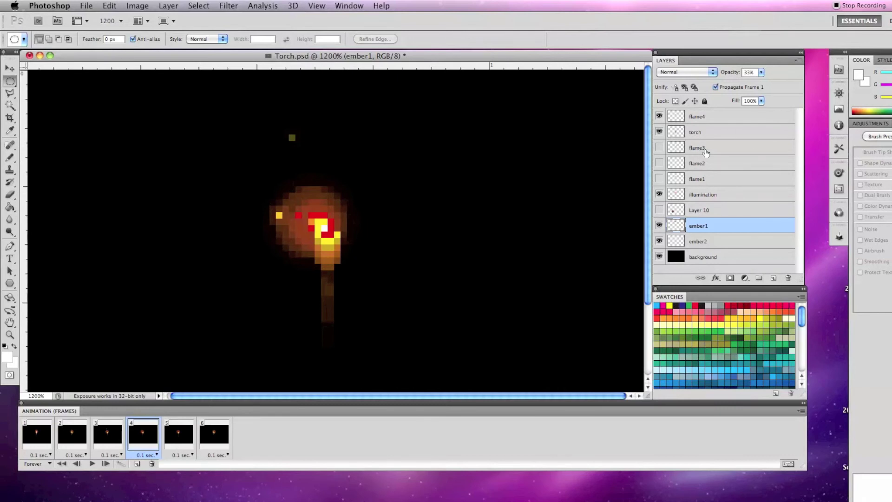
{"action": "left_click", "coordinate": [107, 437]}
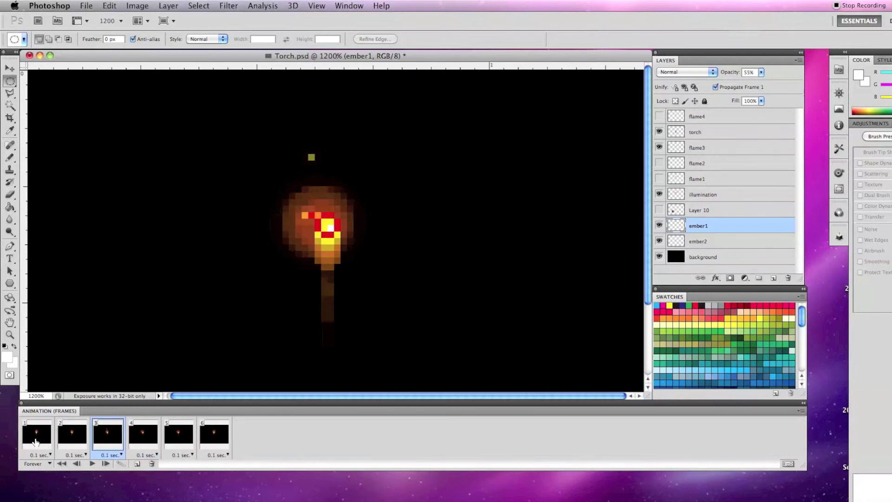
- Step through animation frames 1 to 5, rechecking frame 4 against frame 5
{"action": "left_click", "coordinate": [36, 441]}
{"action": "left_click", "coordinate": [71, 435]}
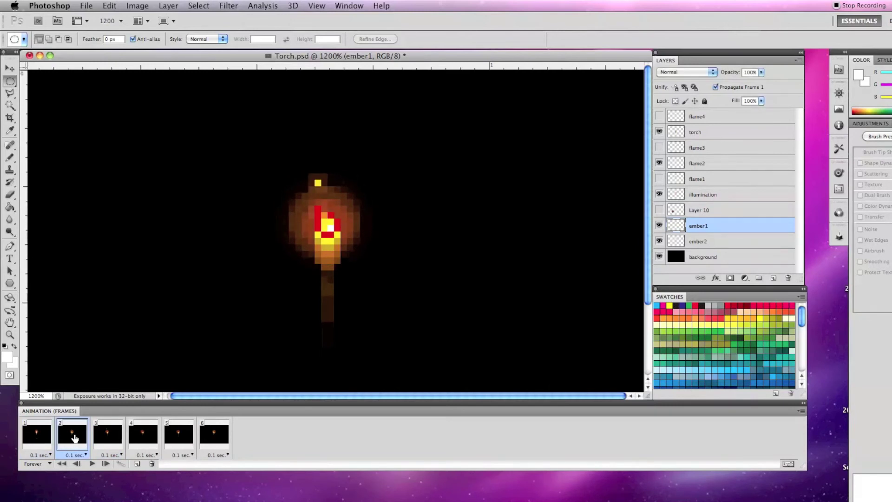
{"action": "left_click", "coordinate": [106, 437]}
{"action": "left_click", "coordinate": [149, 436]}
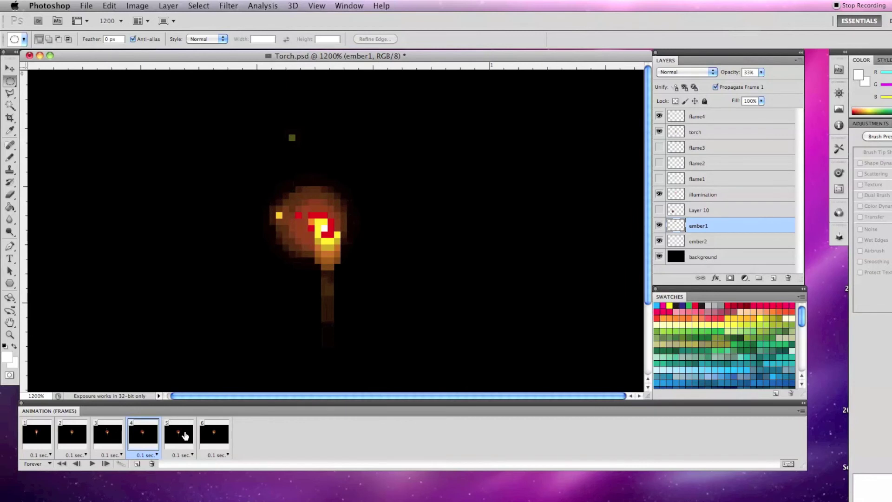
{"action": "left_click", "coordinate": [185, 436]}
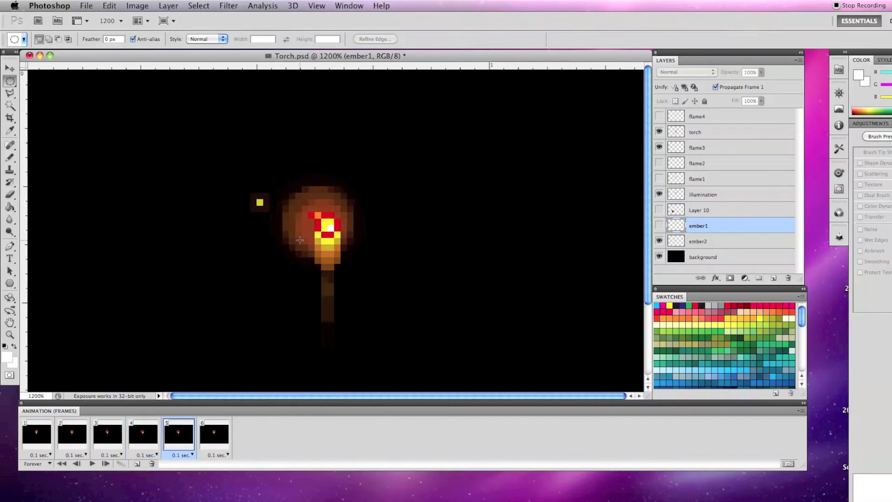
{"action": "left_click", "coordinate": [143, 436]}
{"action": "left_click", "coordinate": [176, 439]}
- Select the ember2 layer, view frame 6, then return to frame 1
{"action": "left_click", "coordinate": [707, 242]}
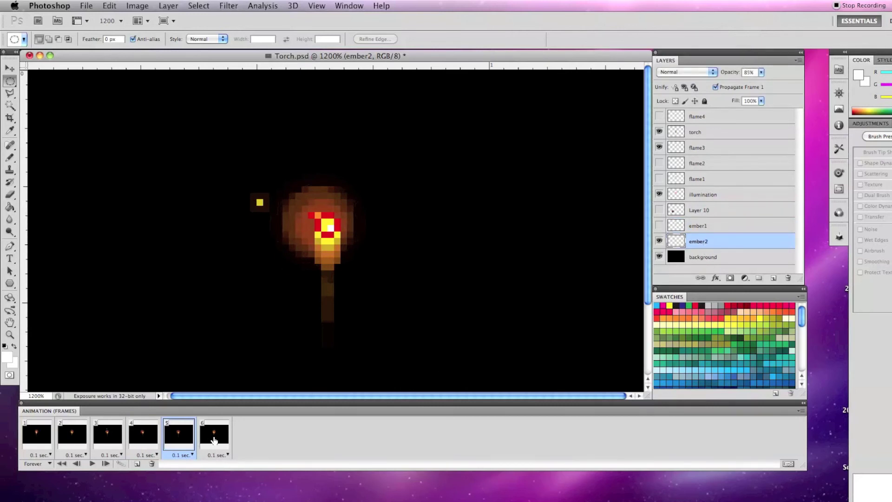
{"action": "left_click", "coordinate": [214, 440]}
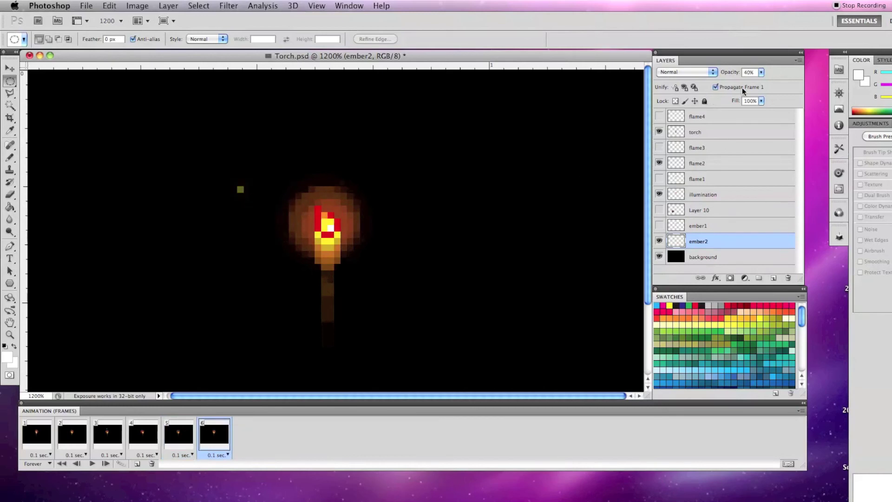
{"action": "left_click", "coordinate": [35, 435]}
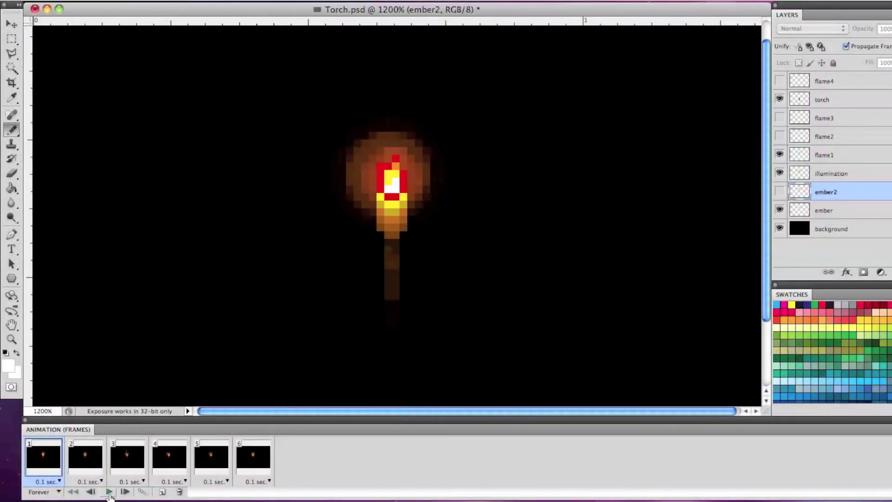
- Play the torch loop and stop playback with frame 3 showing
{"action": "left_click", "coordinate": [109, 492]}
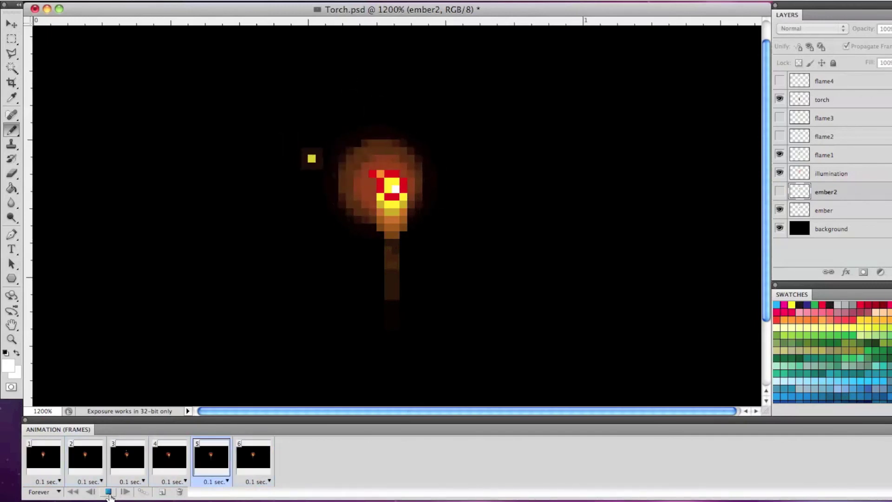
{"action": "left_click", "coordinate": [108, 494]}
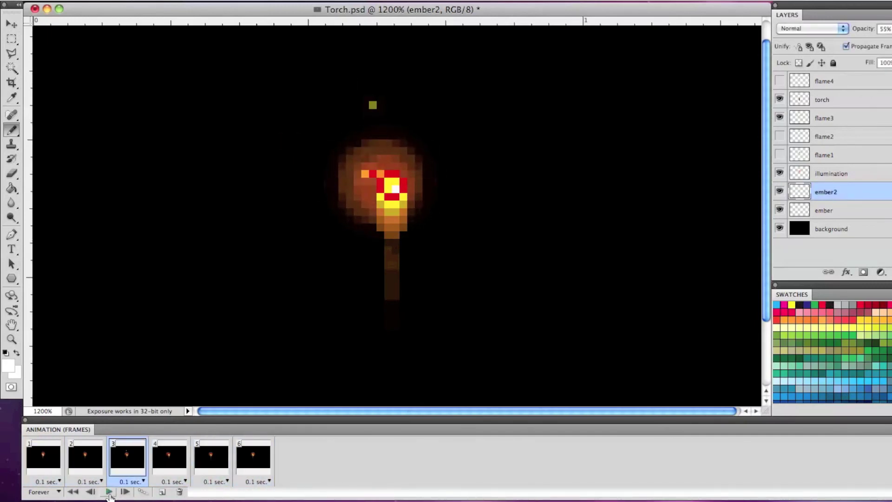